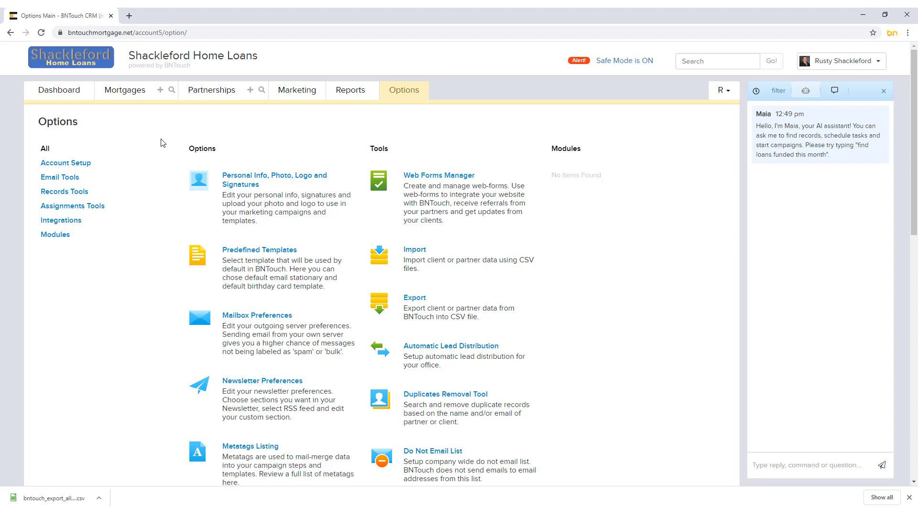
Minimize LibreOffice Calc after reviewing bntouch_export_all (1).csv to return to the BNTouch Options page
left_click(832, 67)
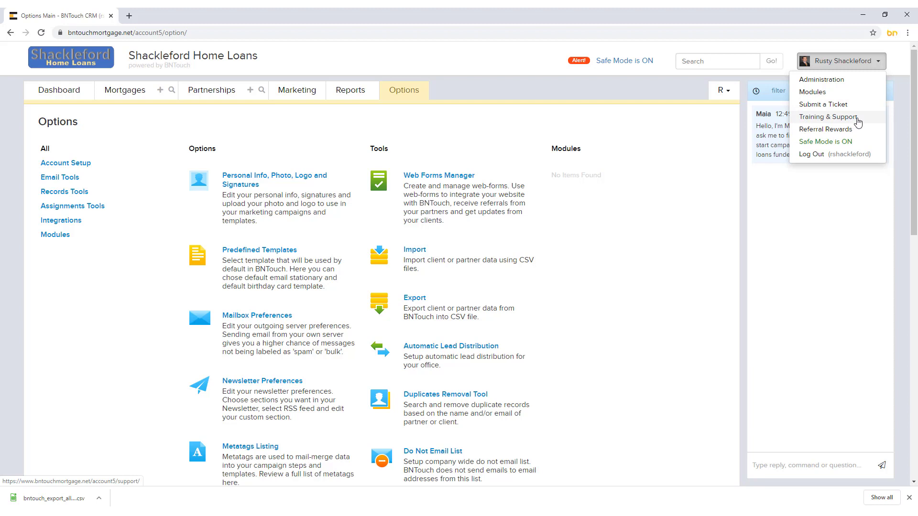
left_click(834, 68)
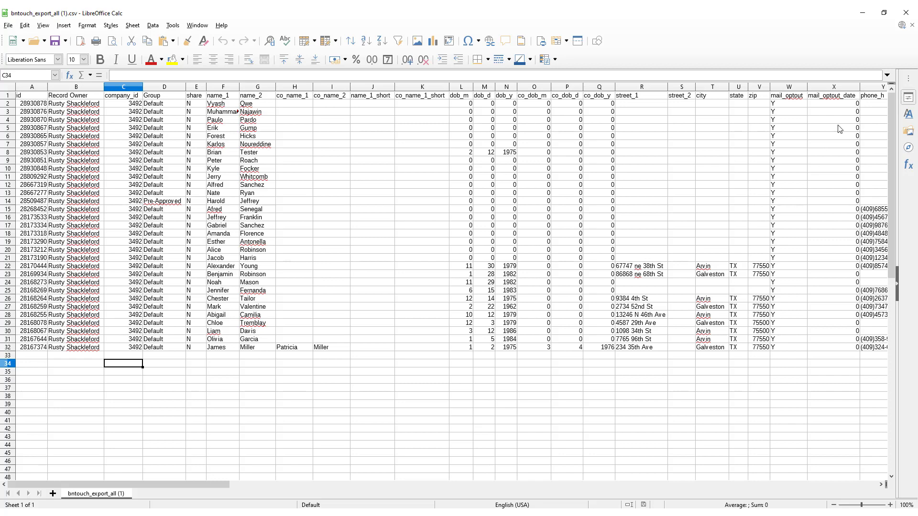
left_click(864, 13)
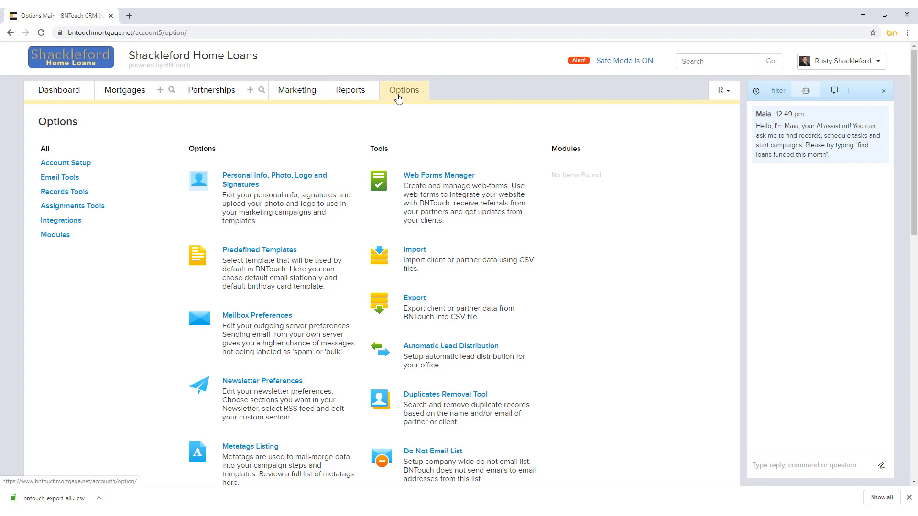
Open the CSV Import page from the Import link under Tools
left_click(408, 257)
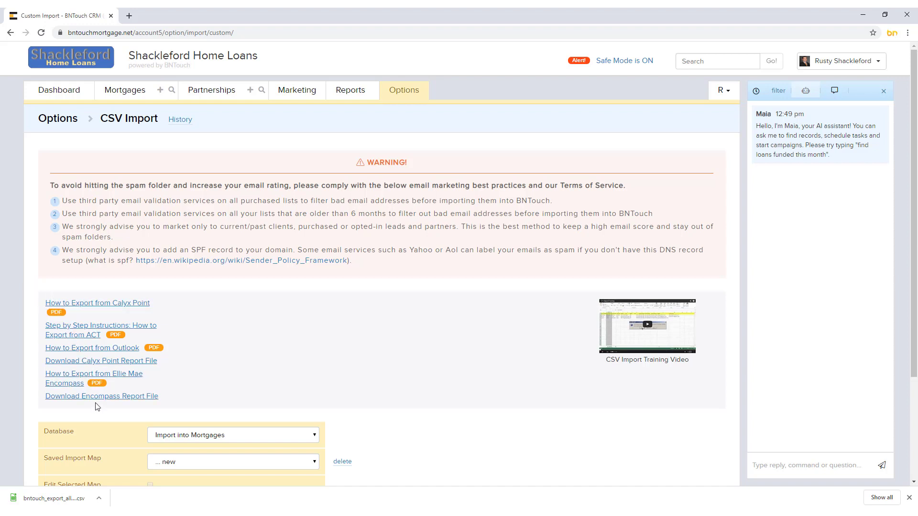
scroll(34, 415, "down", 1)
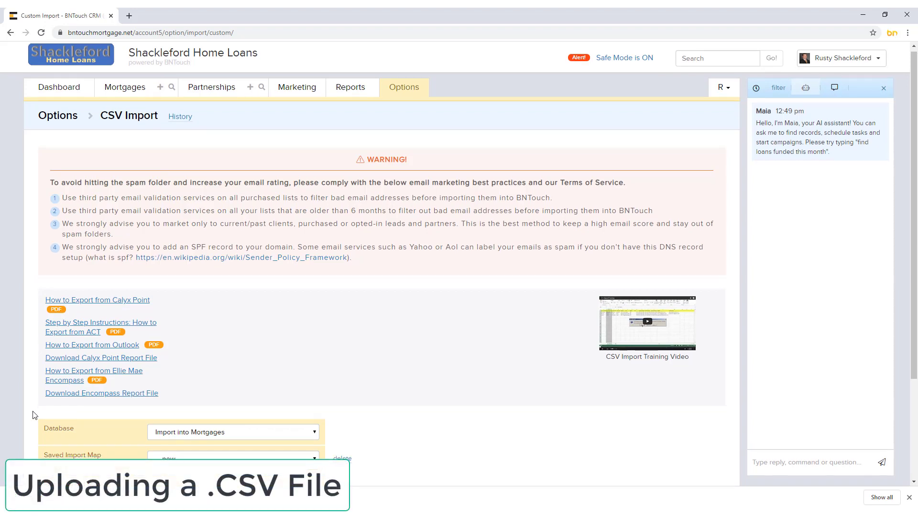
scroll(34, 415, "down", 3)
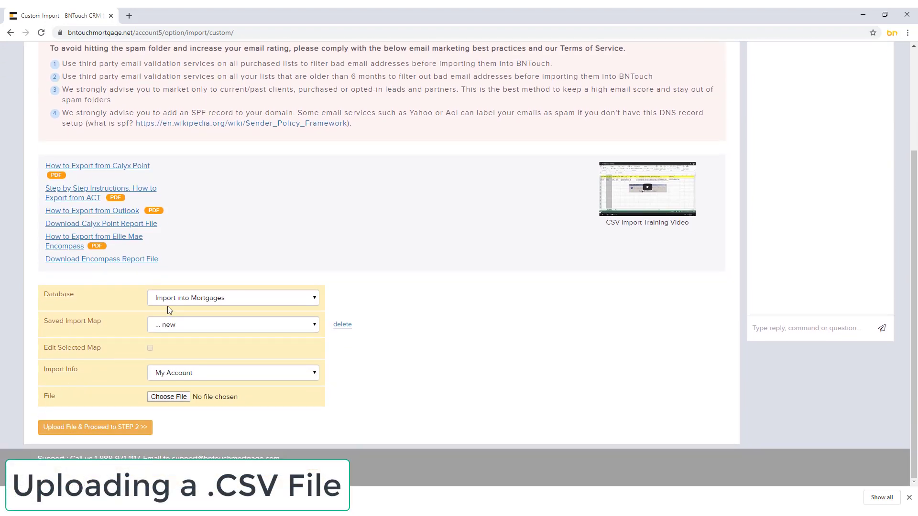
left_click(168, 309)
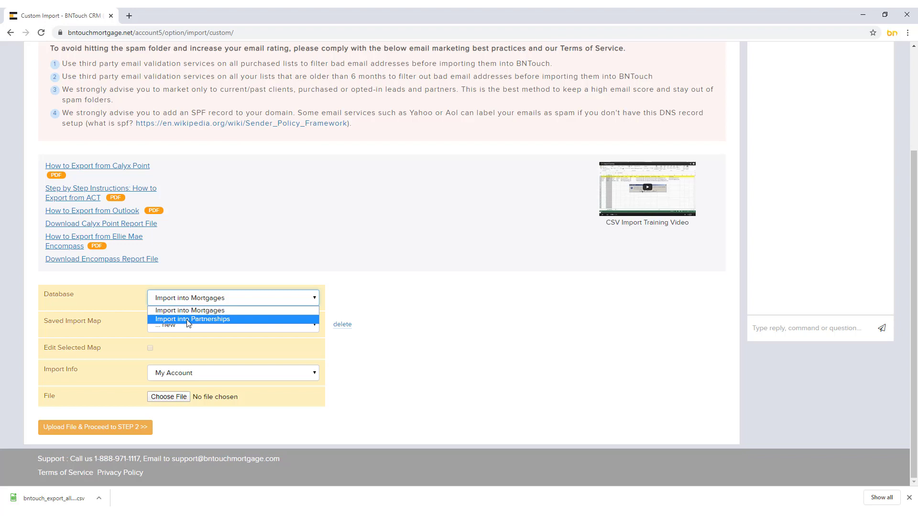
left_click(179, 311)
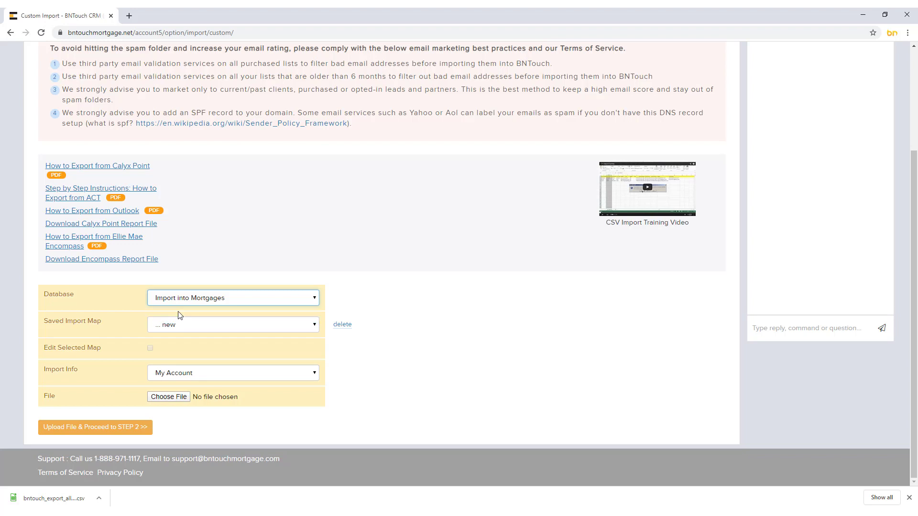
left_click(157, 326)
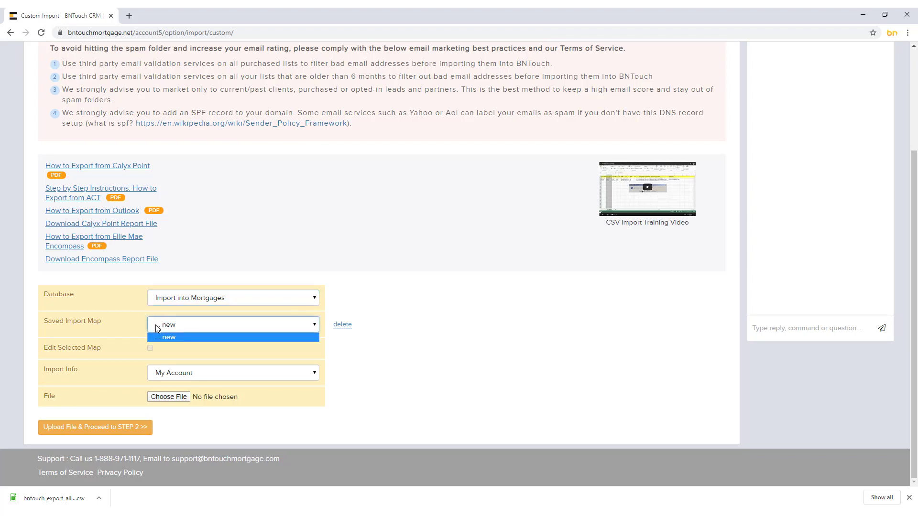
left_click(344, 367)
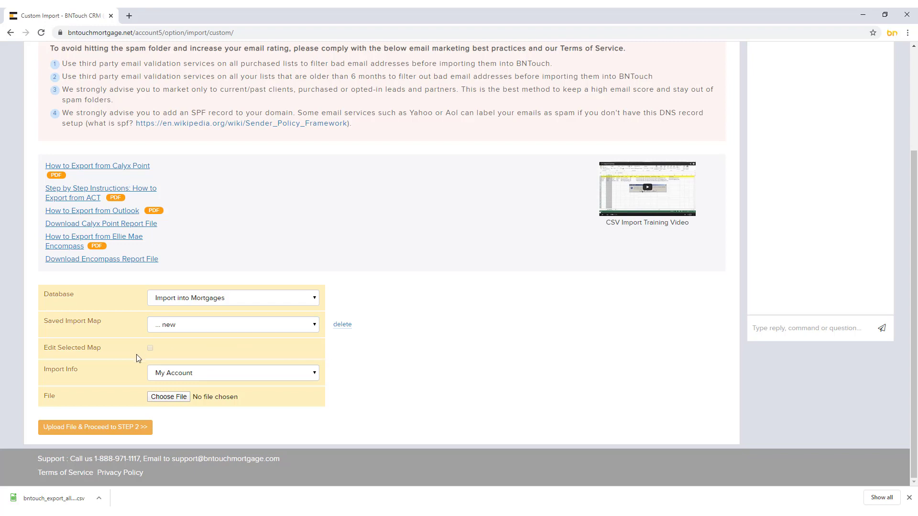
left_click(180, 378)
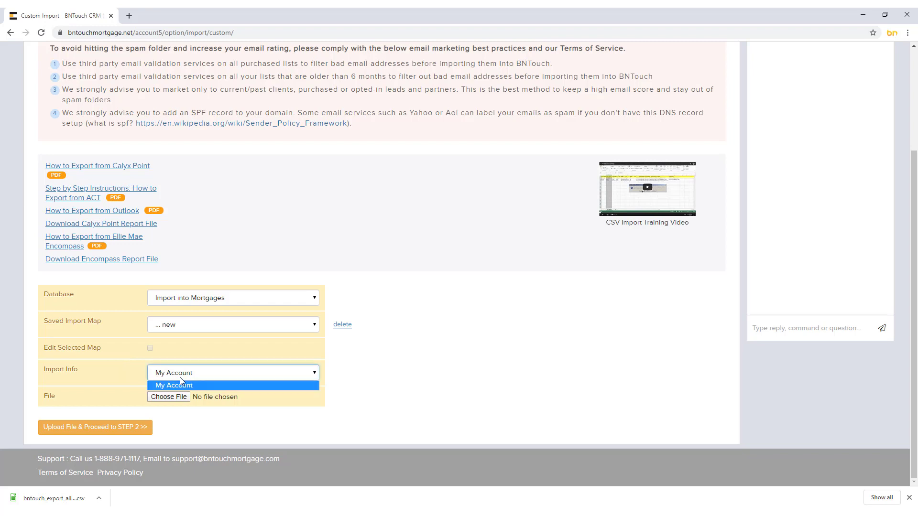
left_click(169, 386)
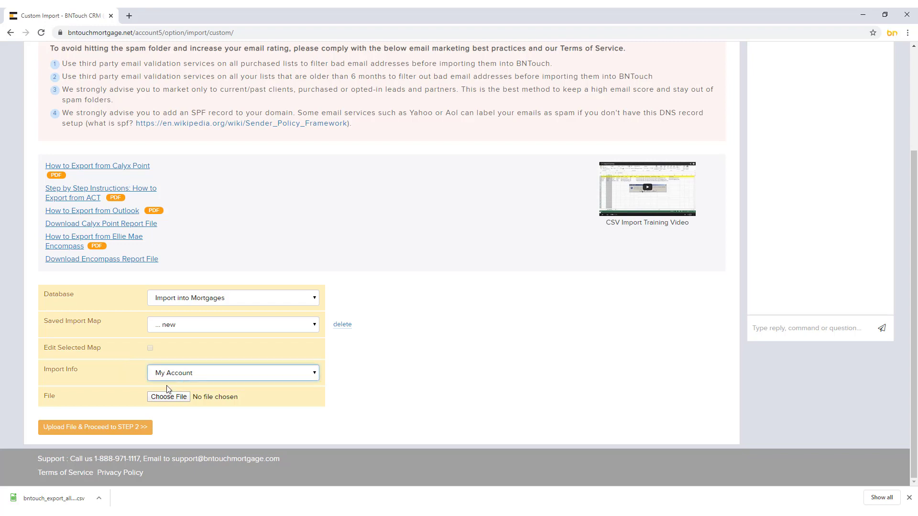
left_click(127, 385)
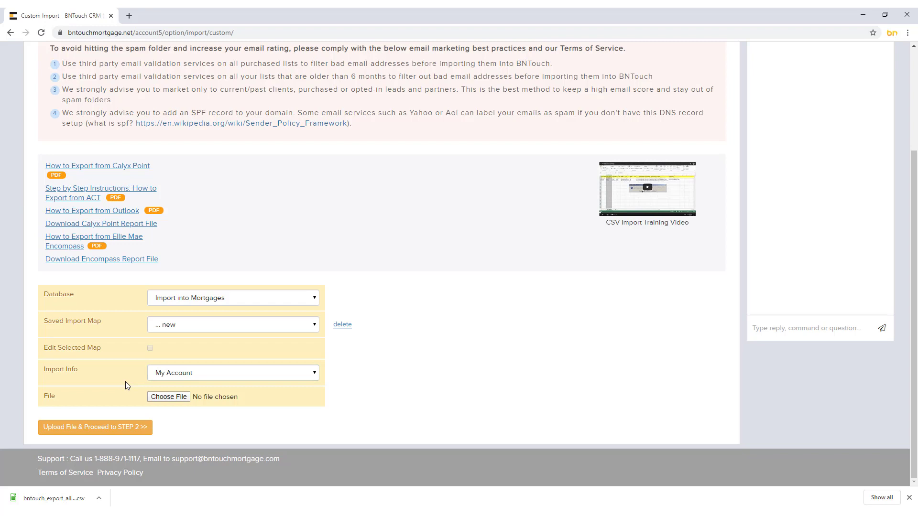
Attach bntouch_export_all (3).csv from Downloads and upload it to reach import step 2
left_click(167, 401)
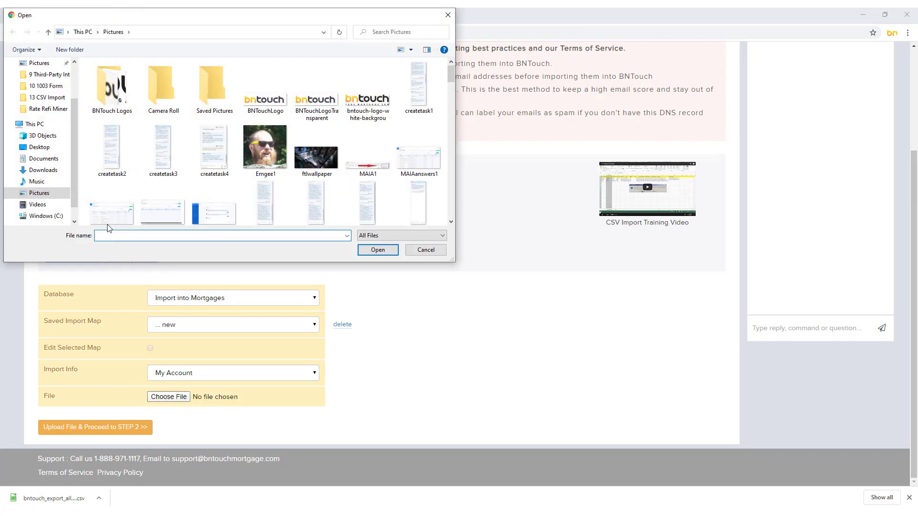
left_click(44, 172)
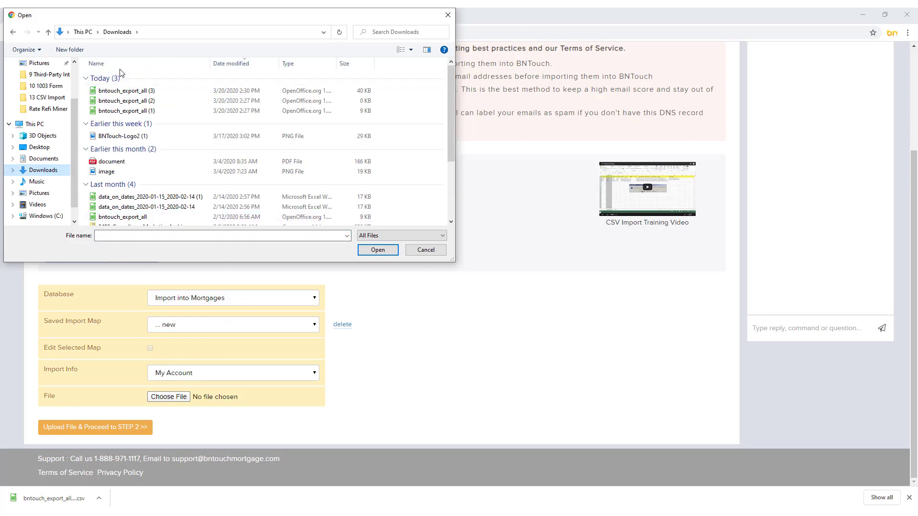
left_click(115, 92)
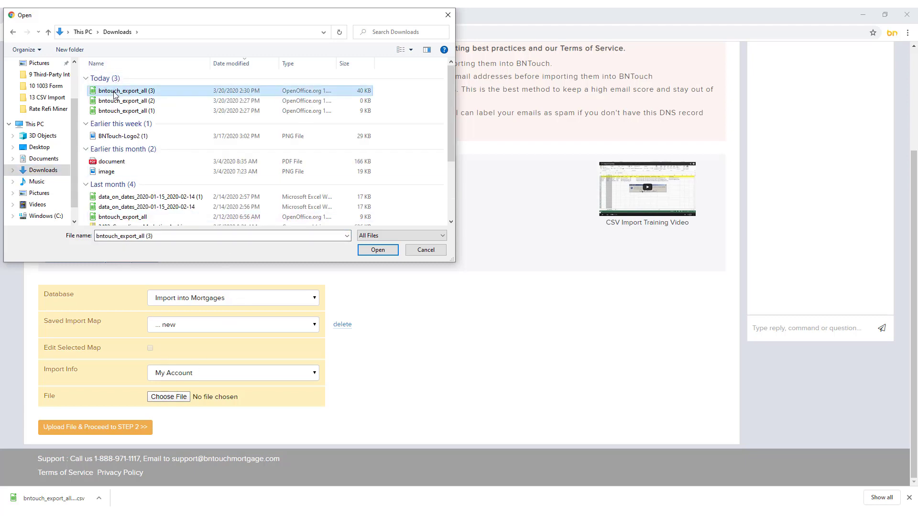
left_click(376, 252)
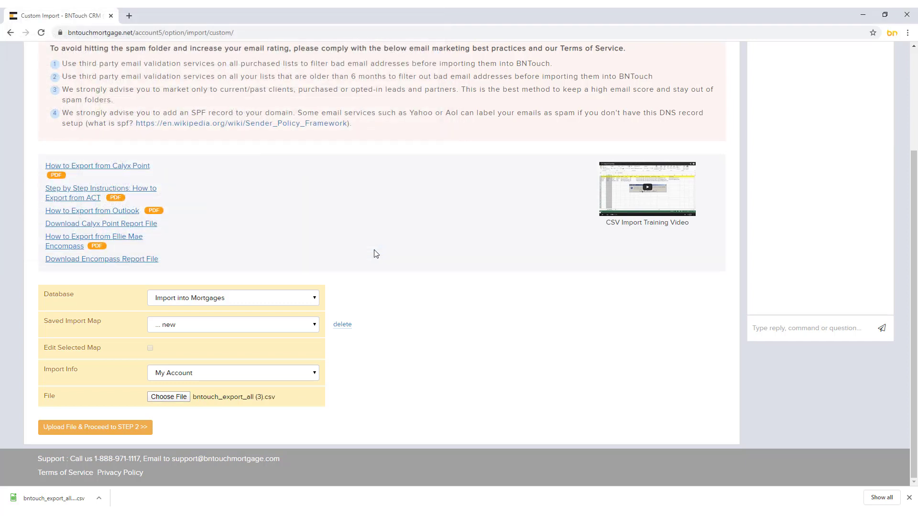
left_click(118, 437)
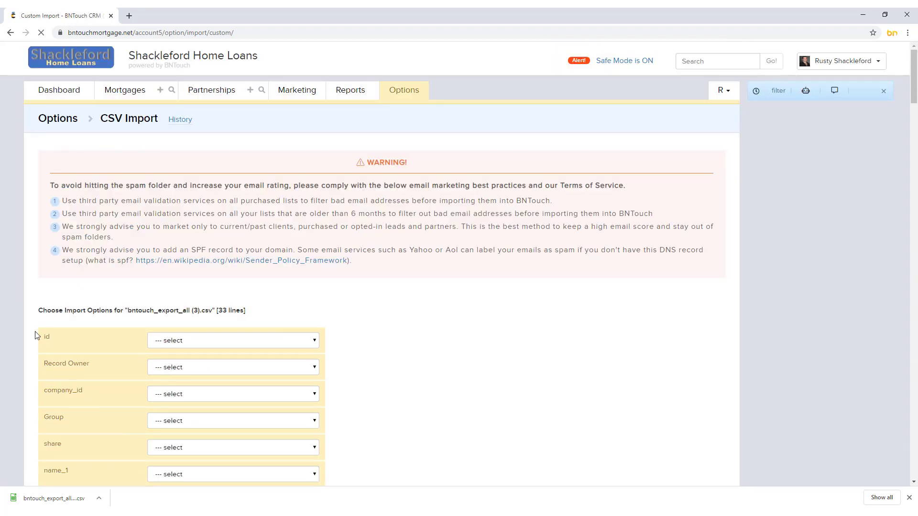
Map the name_1 and name_2 columns to Borrower First Name and Borrower Last Name
scroll(28, 327, "down", 7)
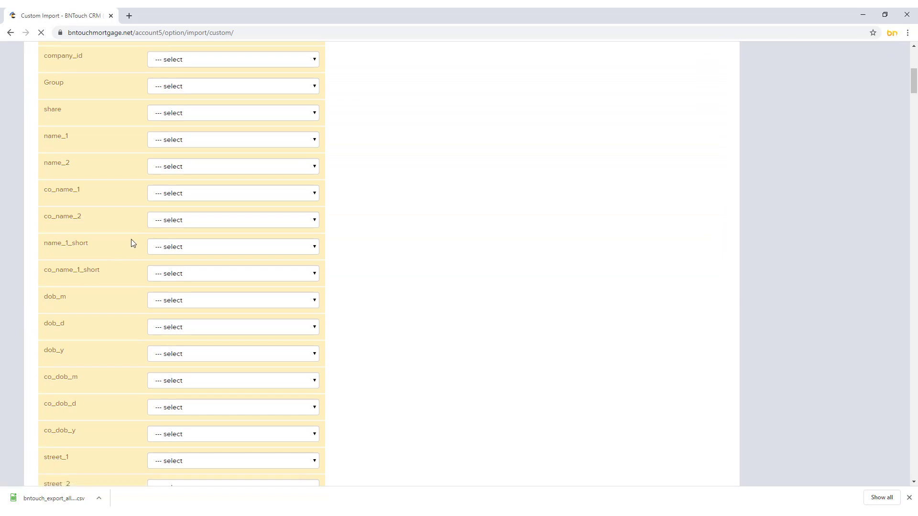
left_click(178, 141)
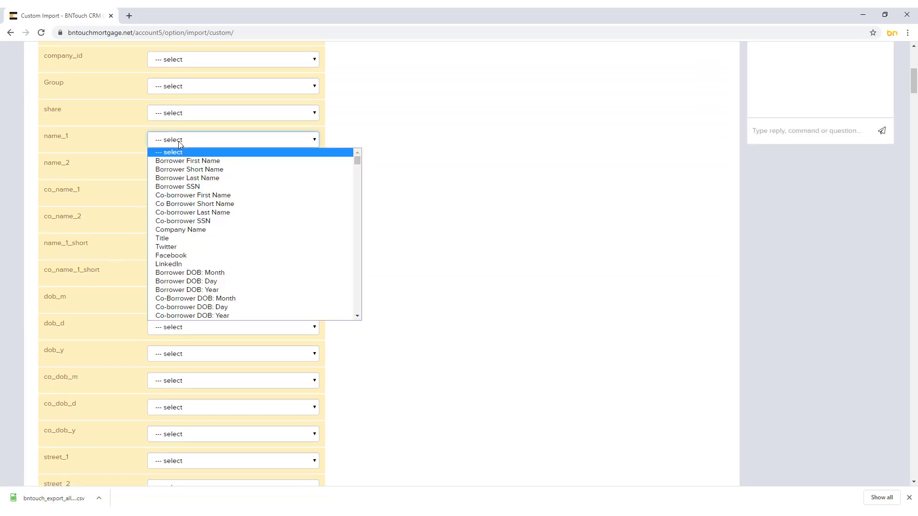
left_click(211, 165)
left_click(201, 167)
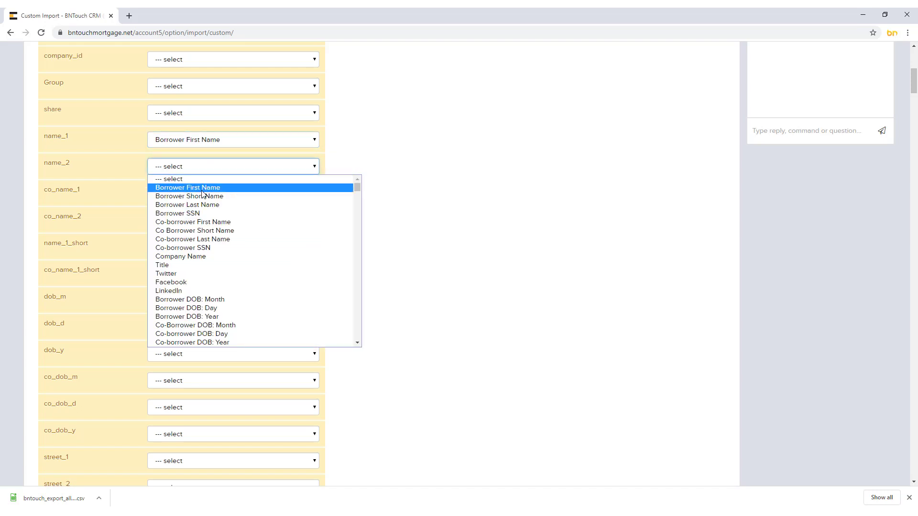
left_click(206, 207)
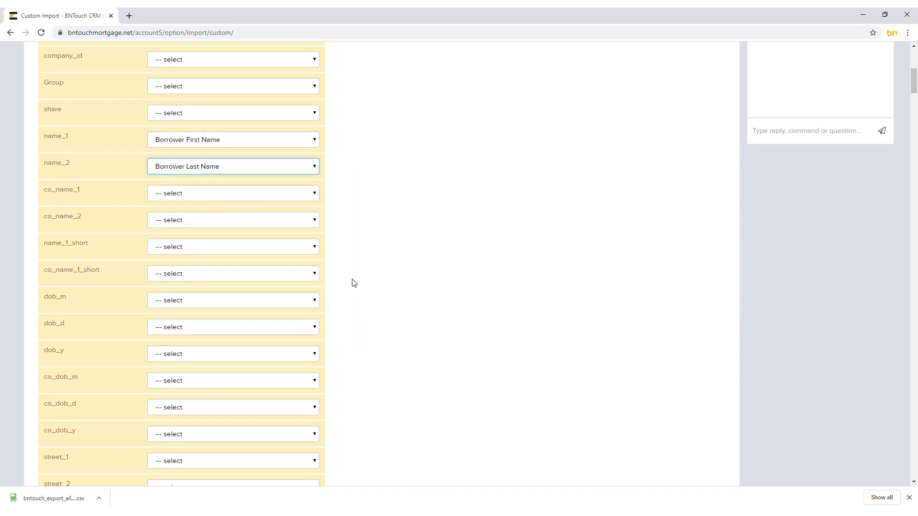
scroll(356, 319, "down", 10)
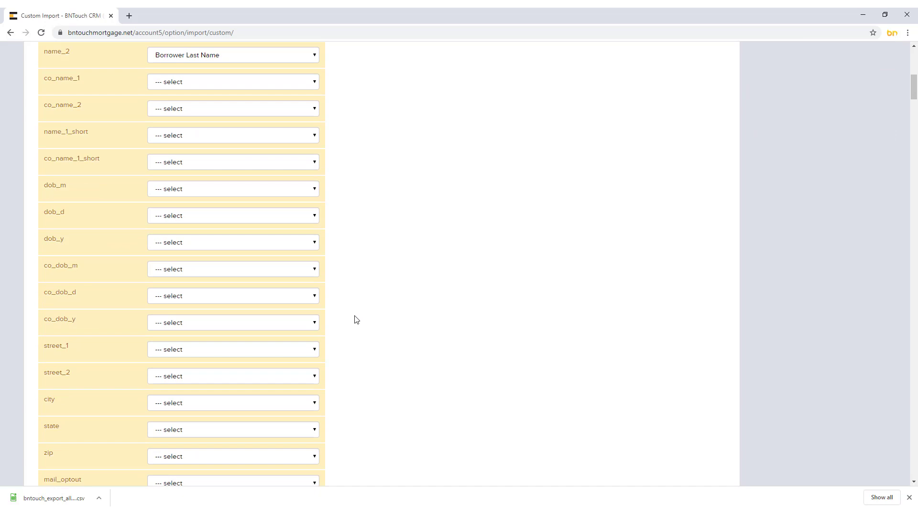
scroll(356, 319, "down", 15)
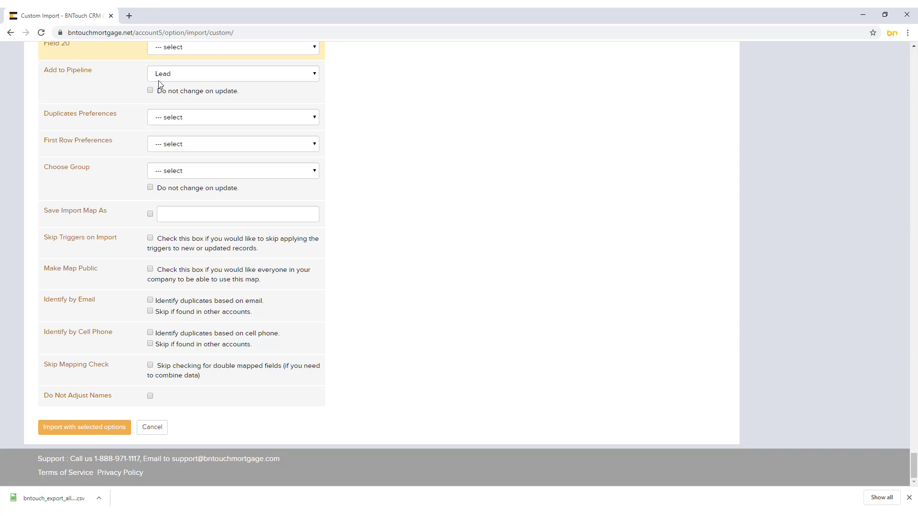
Set pipeline to Lead, Skip Duplicates, First row is data, and the Default group
left_click(177, 76)
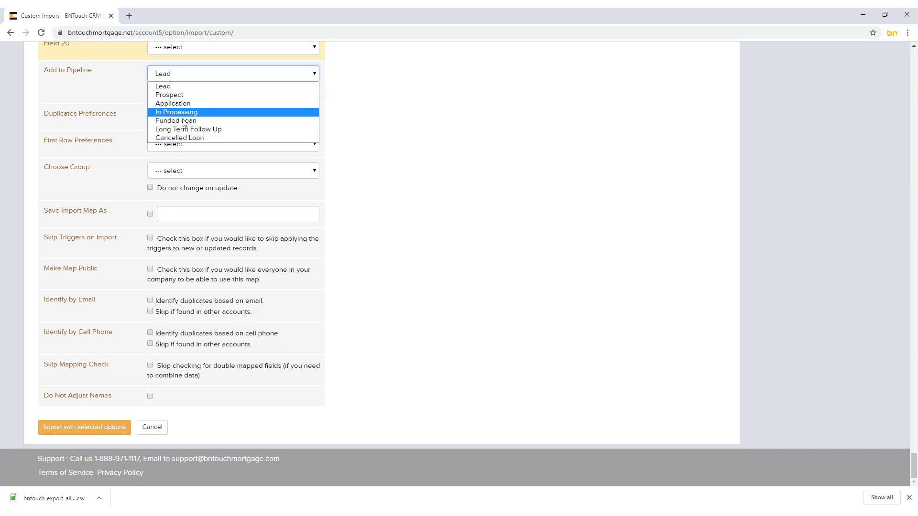
left_click(132, 95)
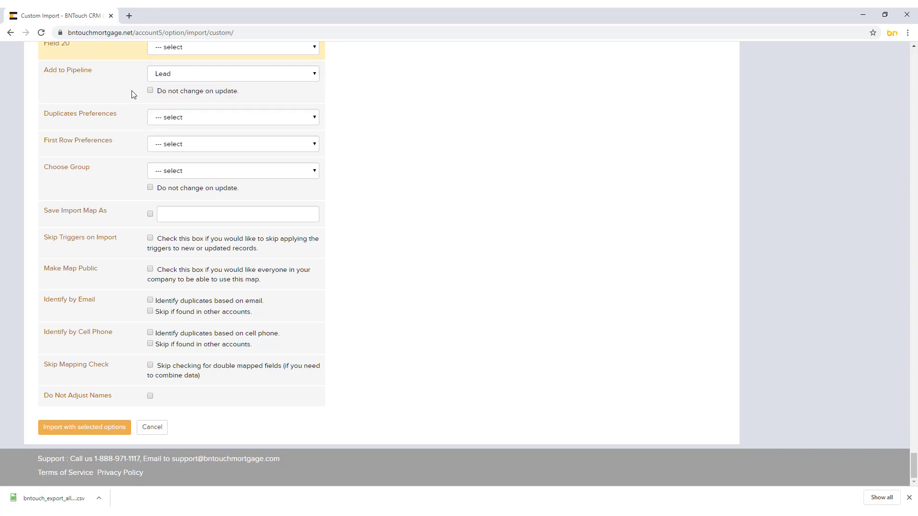
left_click(155, 120)
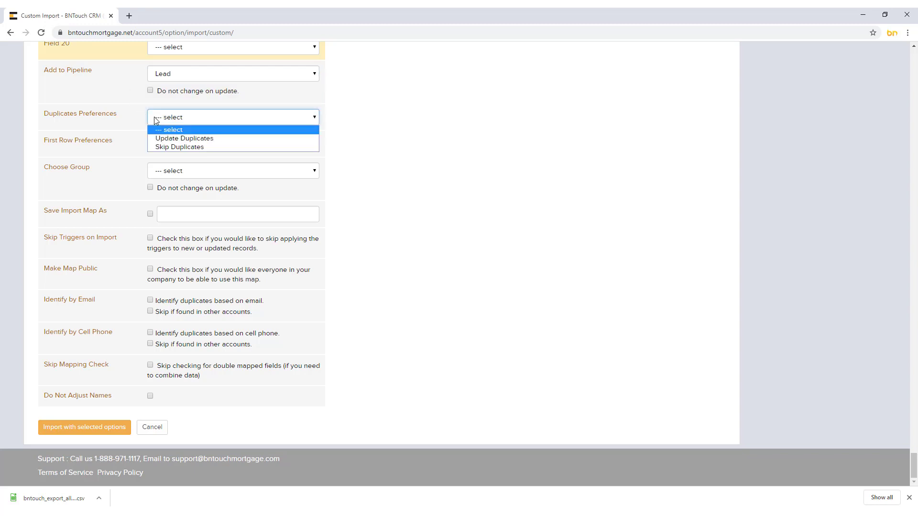
left_click(166, 148)
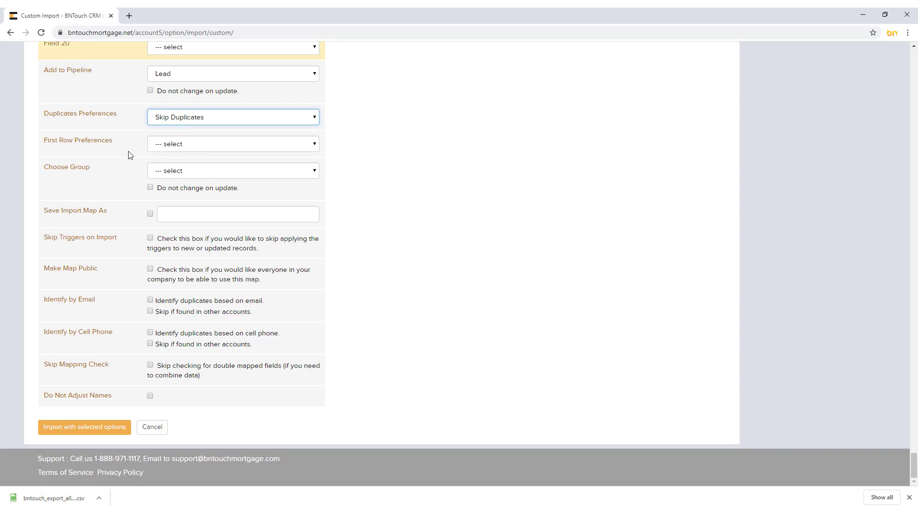
left_click(162, 145)
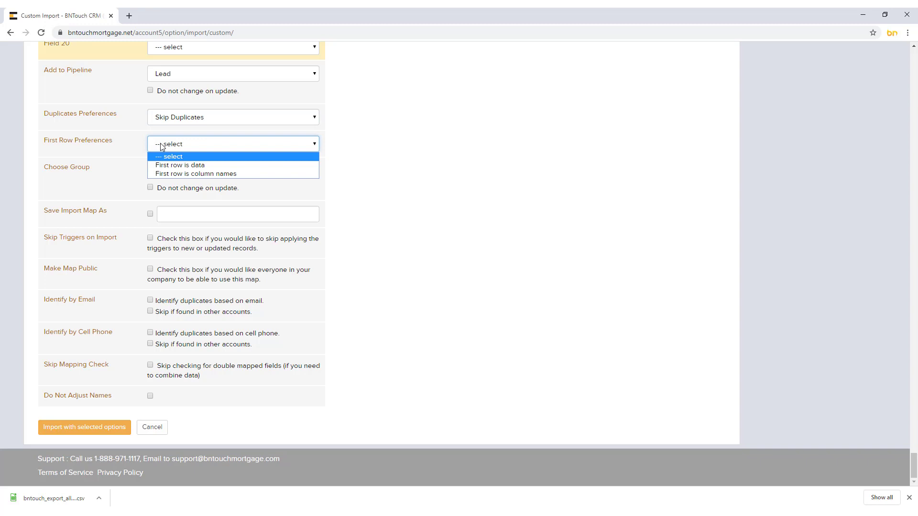
left_click(180, 165)
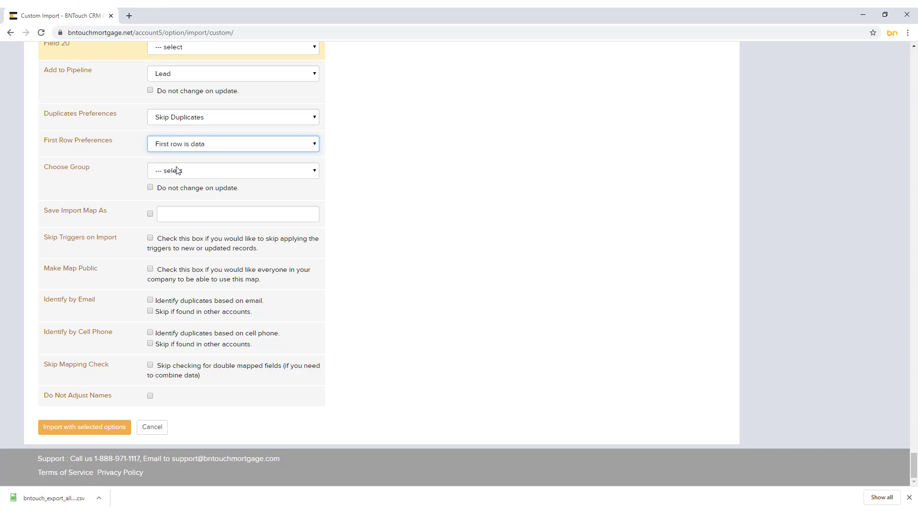
left_click(134, 168)
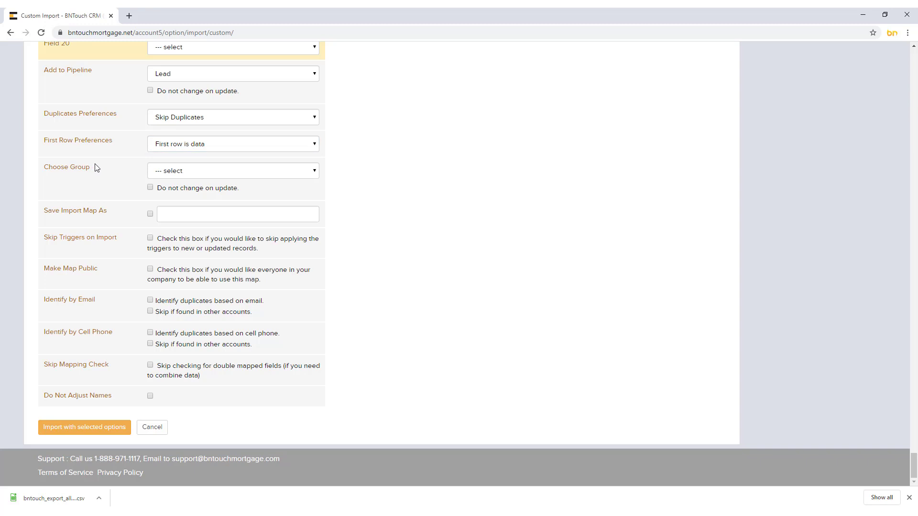
left_click(207, 173)
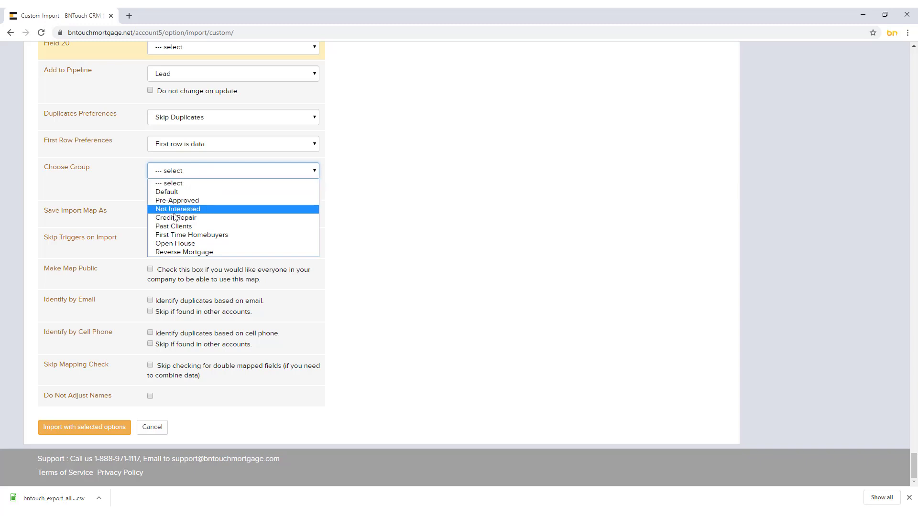
left_click(165, 192)
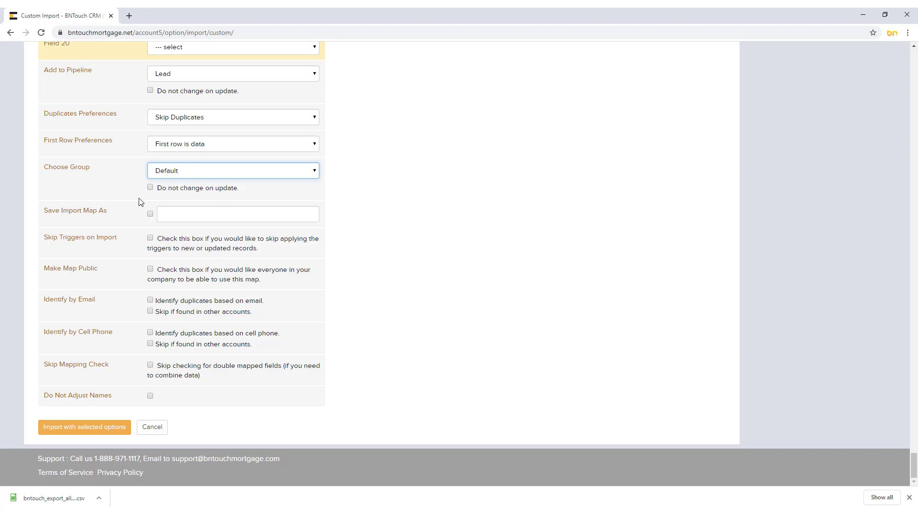
left_click(134, 204)
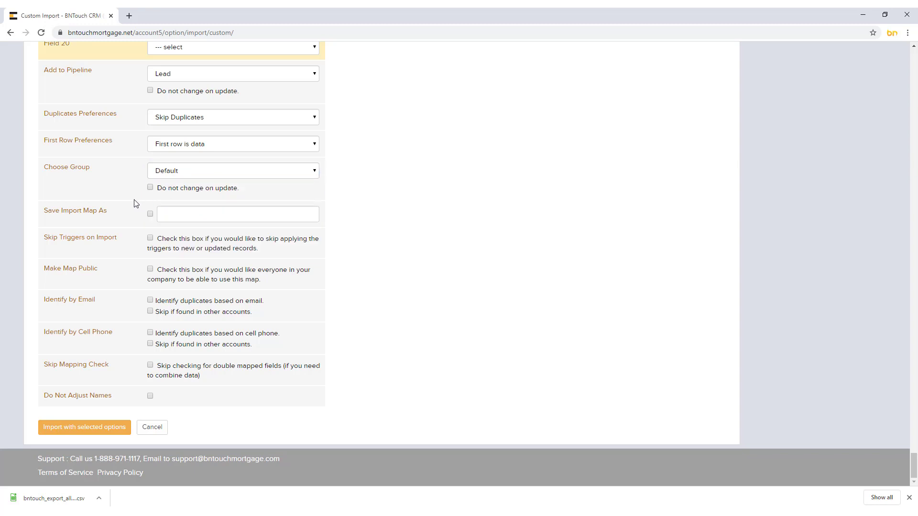
Save the import map as 'Map 1', identify duplicates by cell phone, and untick Skip Mapping Check
left_click(164, 215)
type("M")
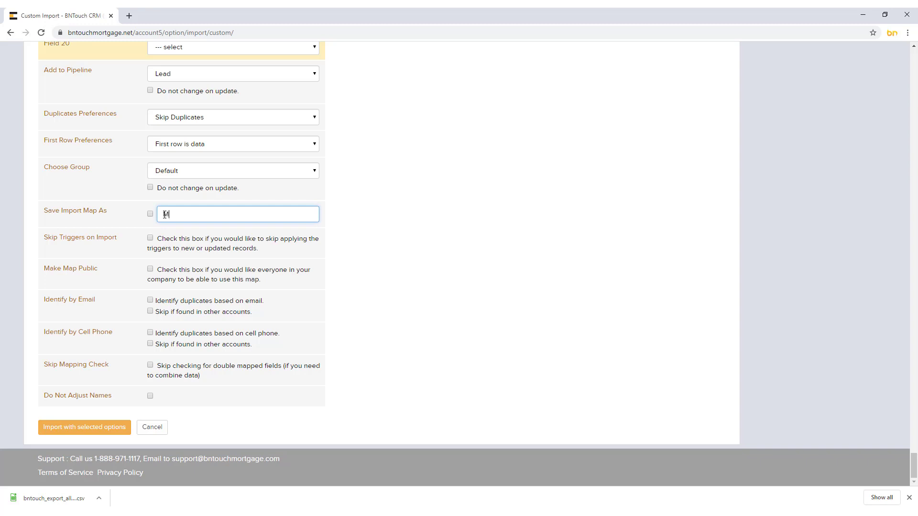
type("ap 1")
left_click(151, 214)
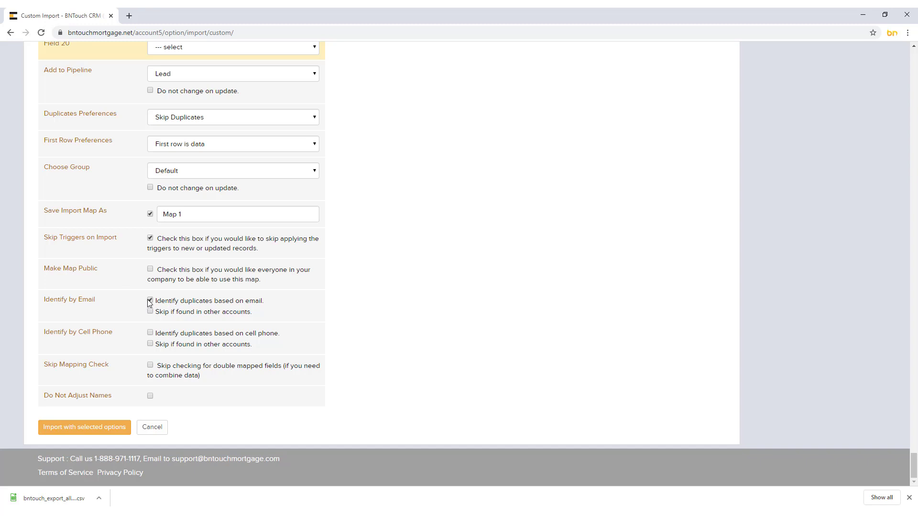
left_click(150, 334)
left_click(150, 365)
Run the import with the selected options, then view the Import History page
left_click(97, 434)
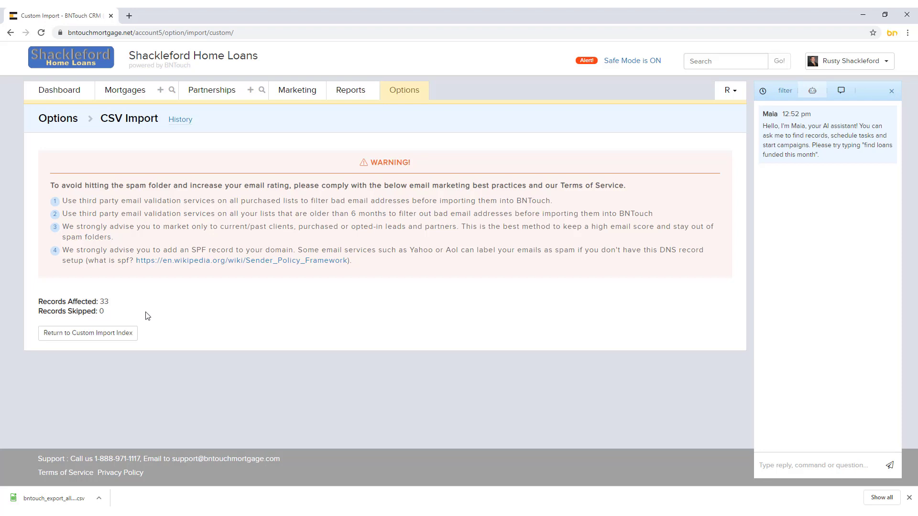
left_click(186, 121)
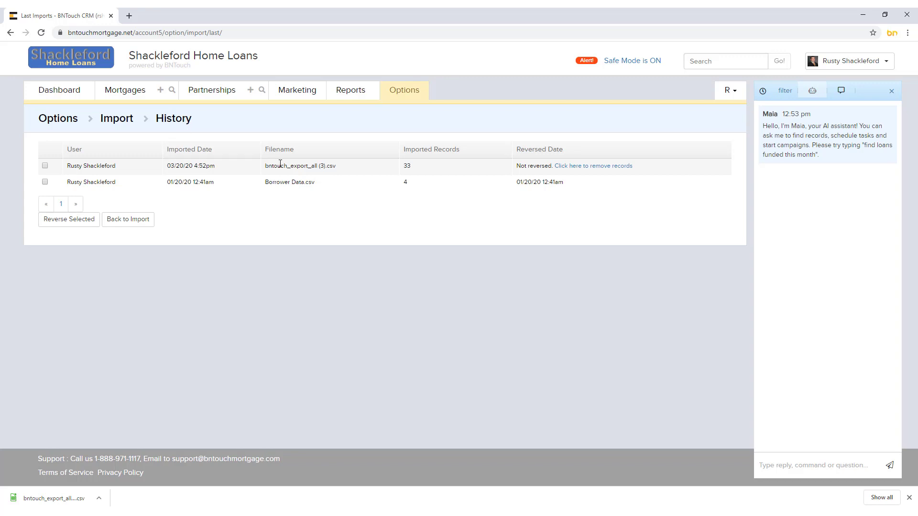
Remove the 33 records imported from bntouch_export_all (3).csv and confirm the deletion
left_click(46, 167)
left_click(587, 167)
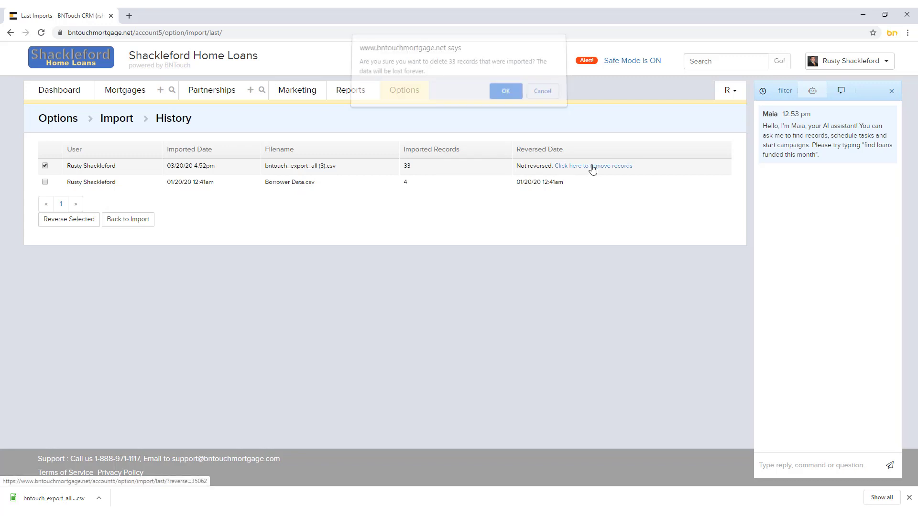
left_click(510, 98)
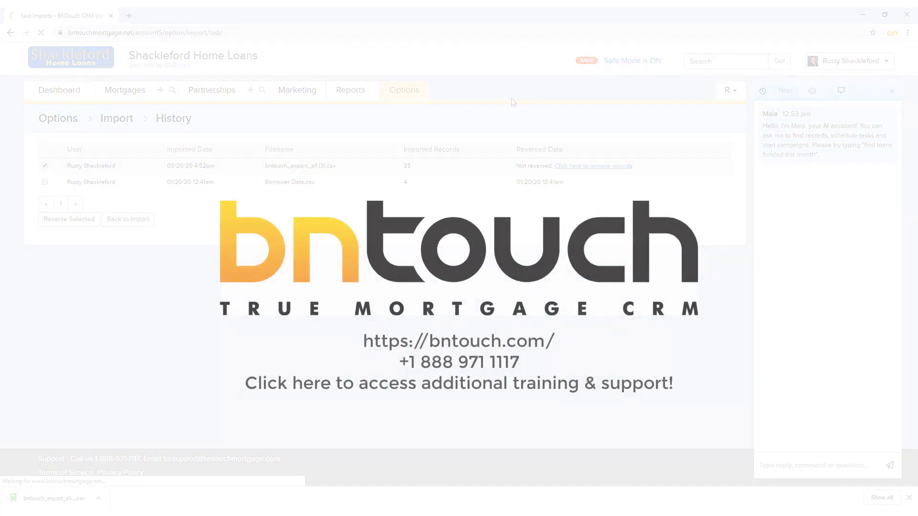